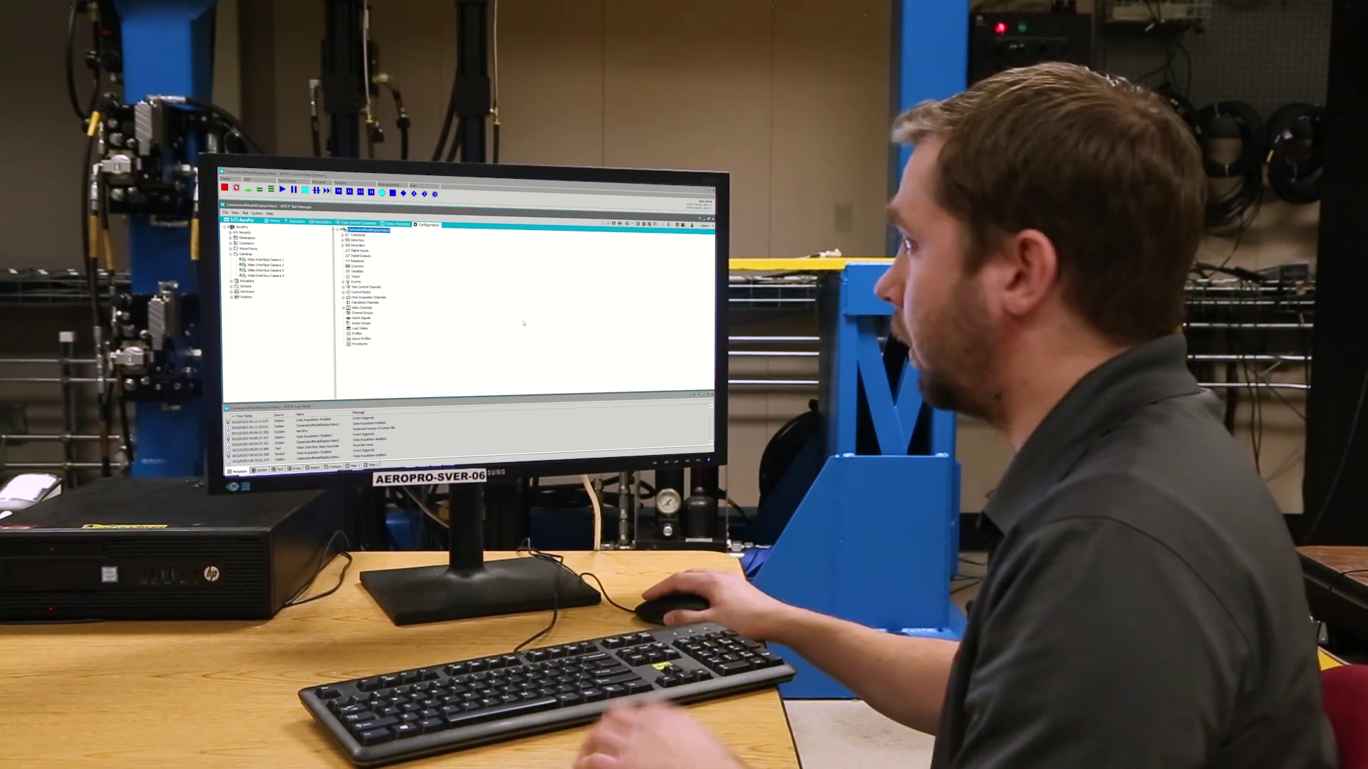
Expand Data Acquisition Channels in the Configuration tree and scroll through DACQ channels D27–D59.
{"action": "double_click", "coordinate": [368, 297]}
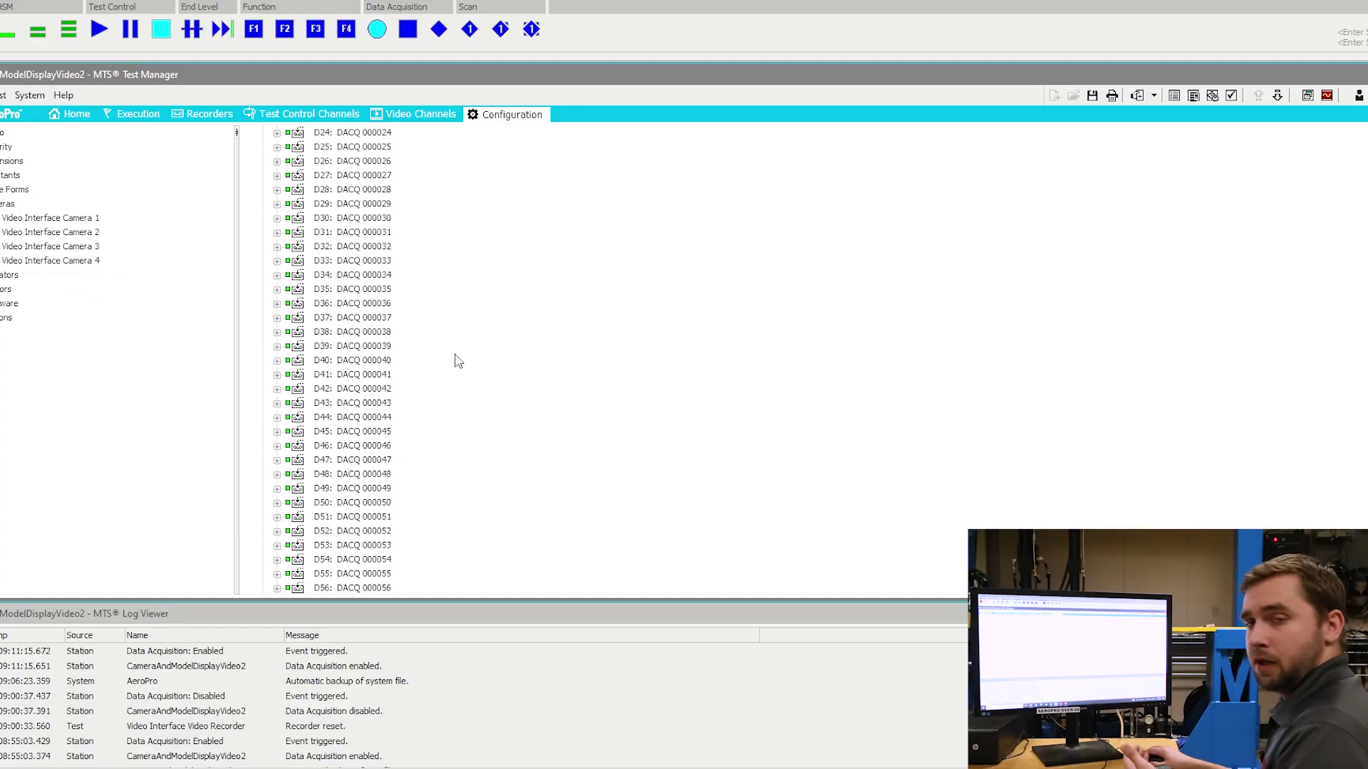
{"action": "scroll", "coordinate": [458, 361], "scroll_direction": "down", "scroll_amount": 1}
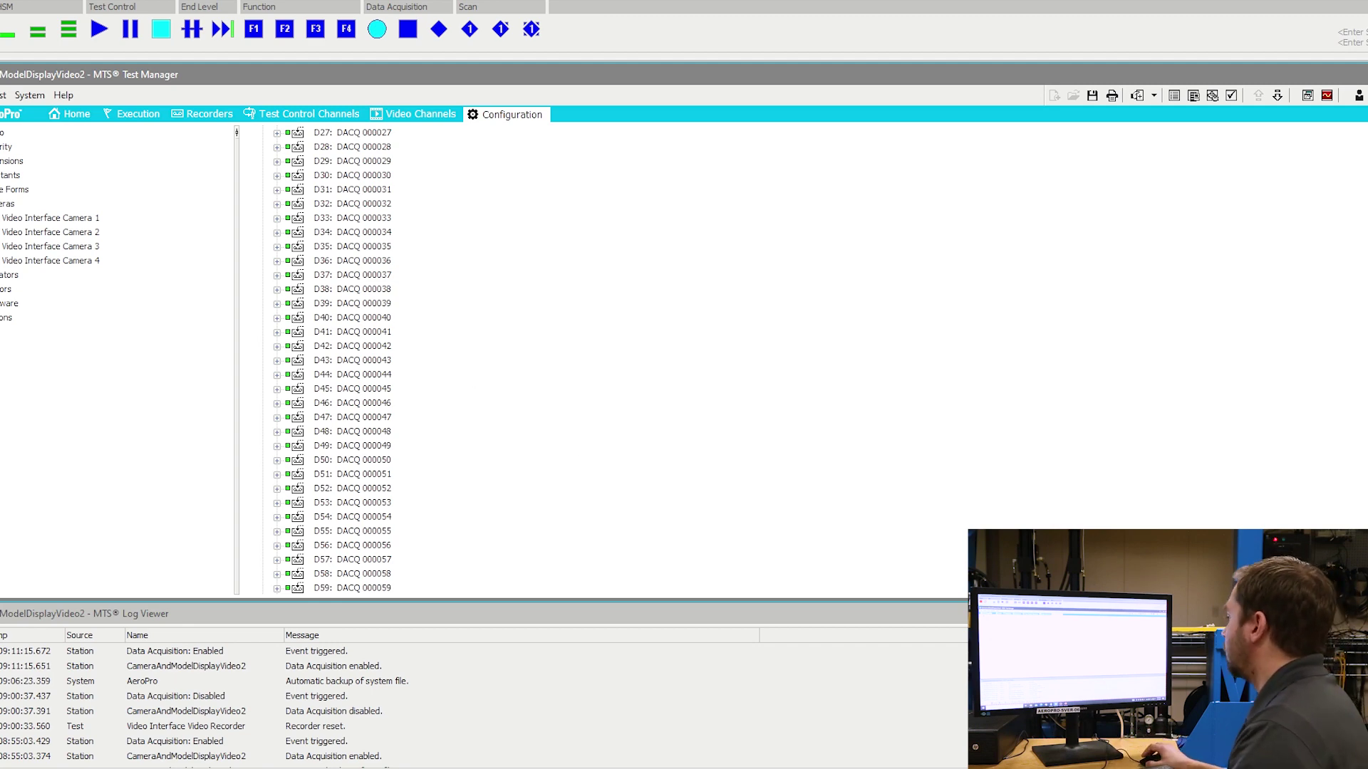
Bring the ModelAndVideo Data Display forward and orbit the 3D wireframe aircraft.
{"action": "mouse_move", "coordinate": [529, 768]}
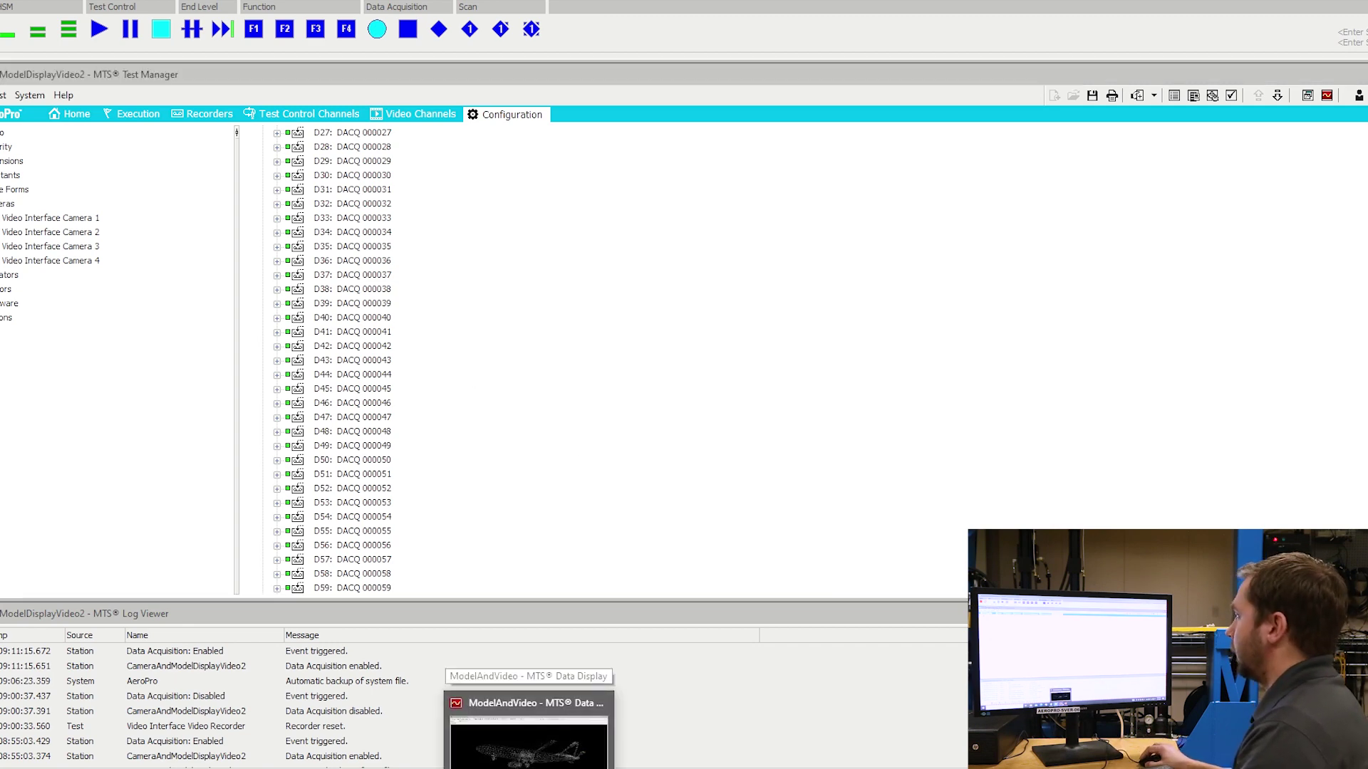
{"action": "left_click", "coordinate": [528, 745]}
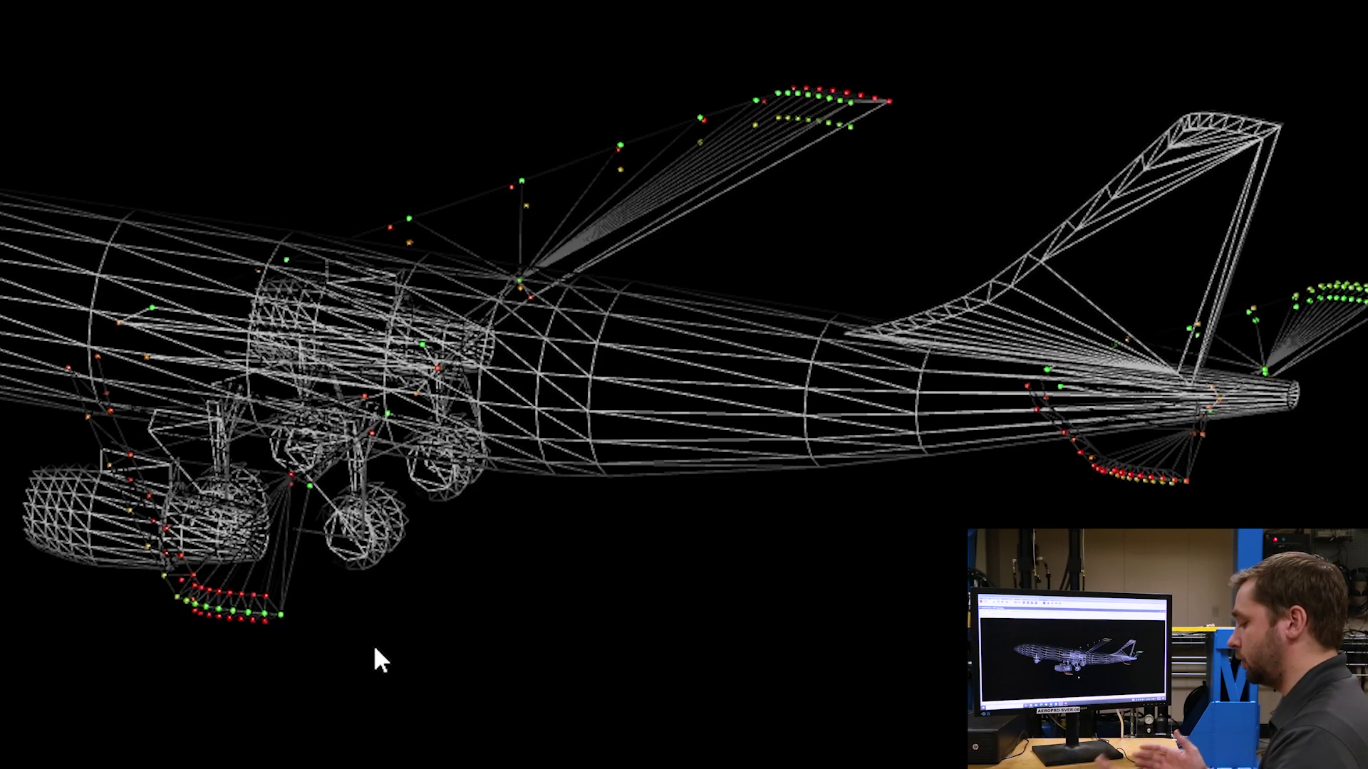
{"action": "left_click_drag", "start_coordinate": [375, 648], "coordinate": [650, 609]}
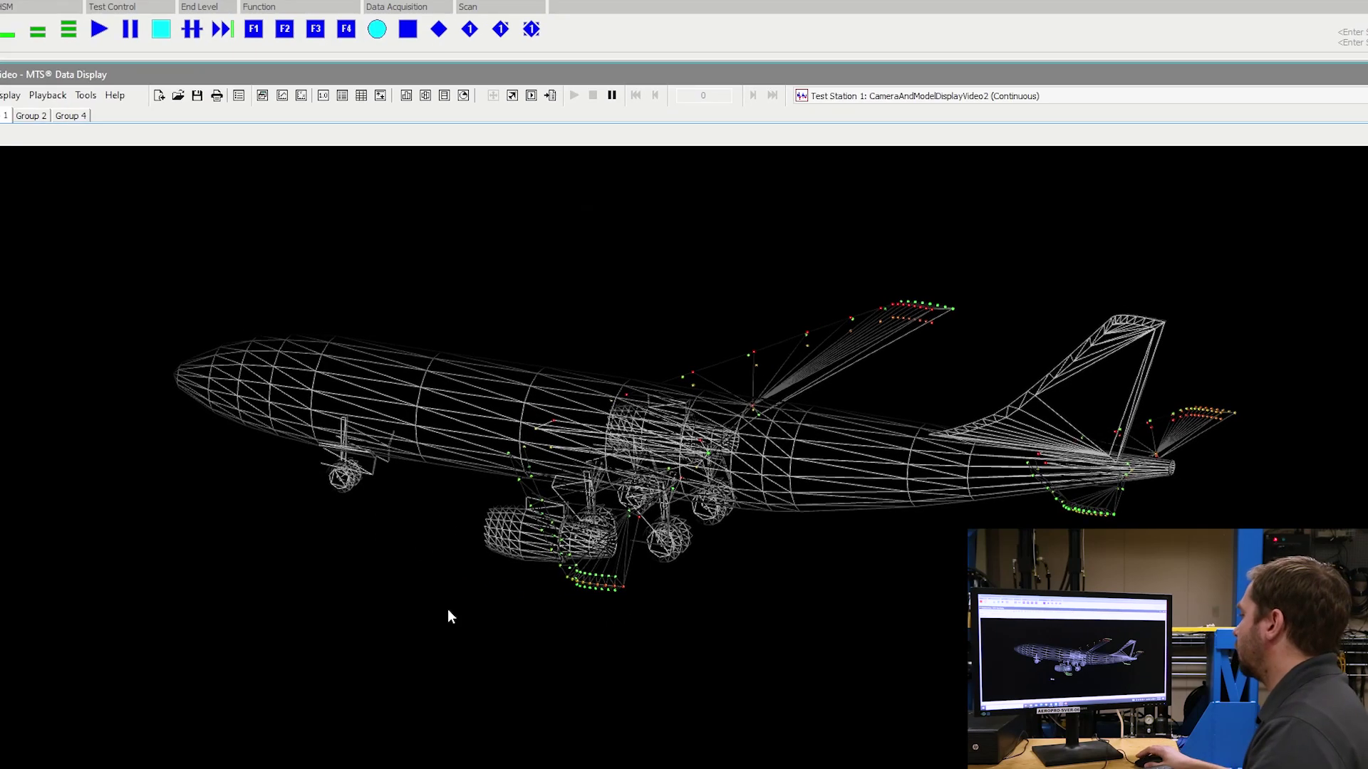
Review the model's sensor points table, then close it.
{"action": "right_click", "coordinate": [448, 610]}
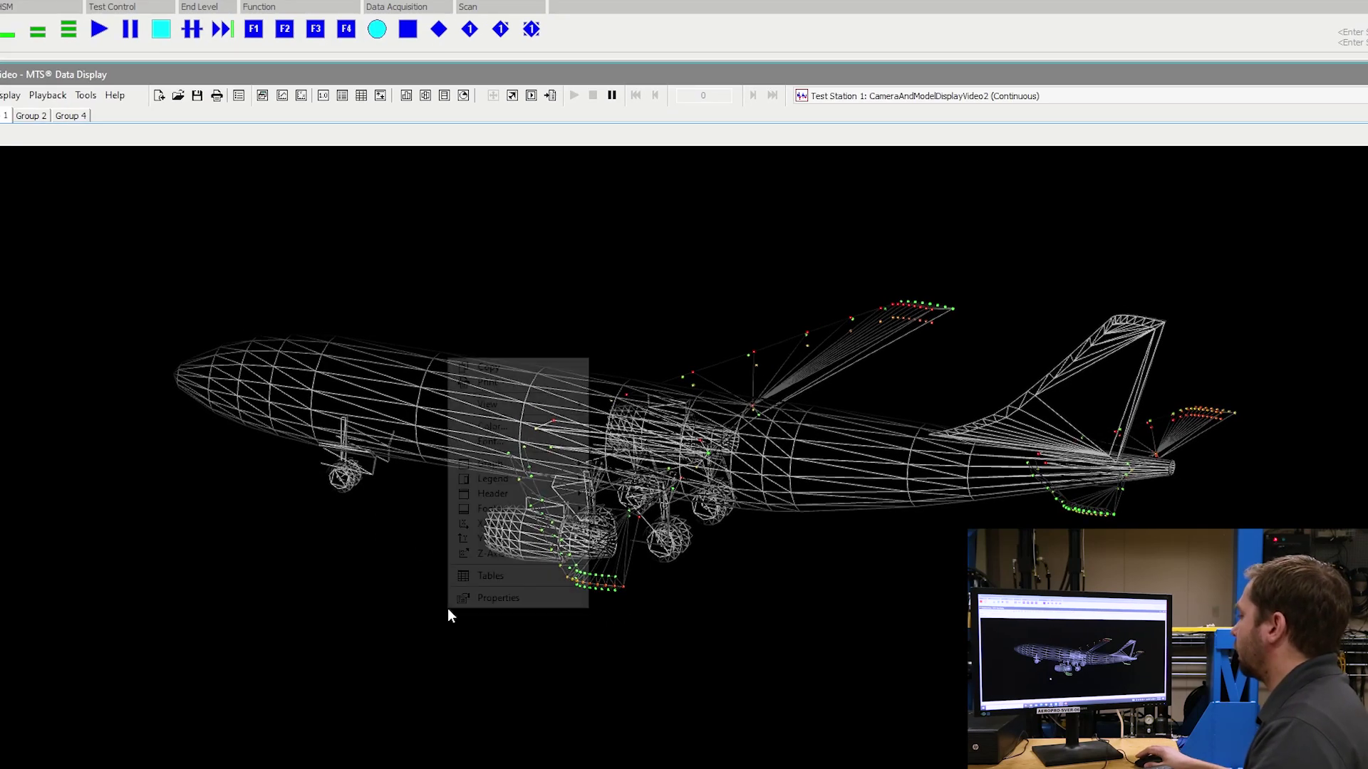
{"action": "left_click", "coordinate": [484, 576]}
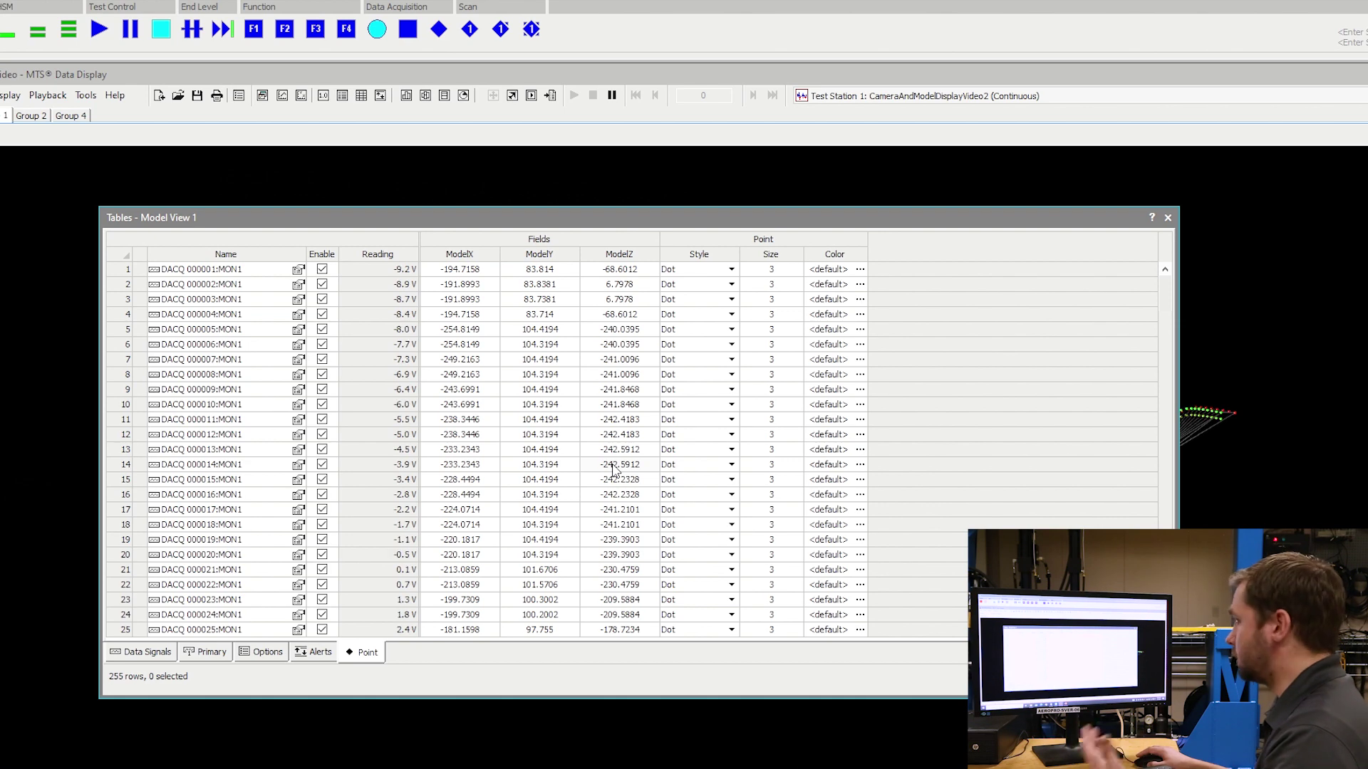
{"action": "left_click", "coordinate": [1168, 218]}
Open the model display's Properties and show the options for its signal list.
{"action": "right_click", "coordinate": [701, 236]}
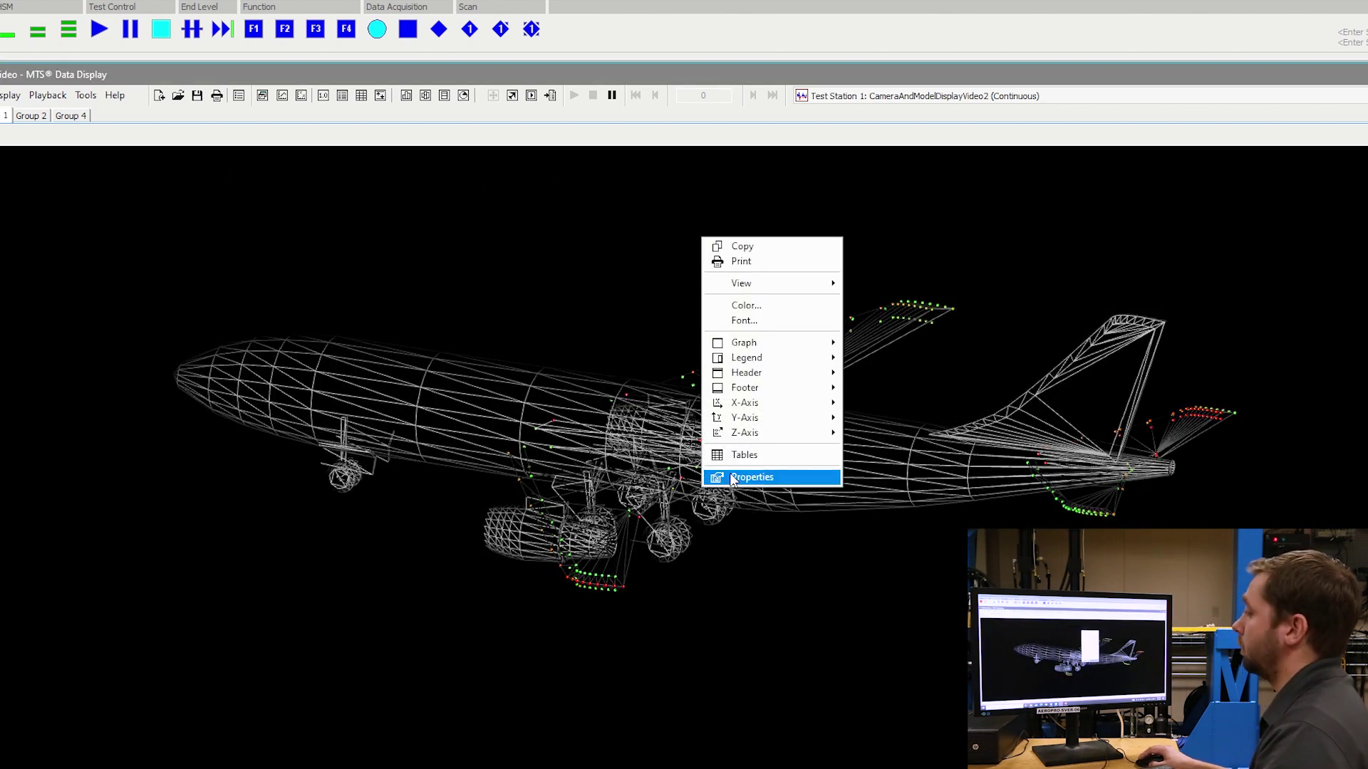
{"action": "left_click", "coordinate": [732, 476]}
{"action": "left_click", "coordinate": [913, 613]}
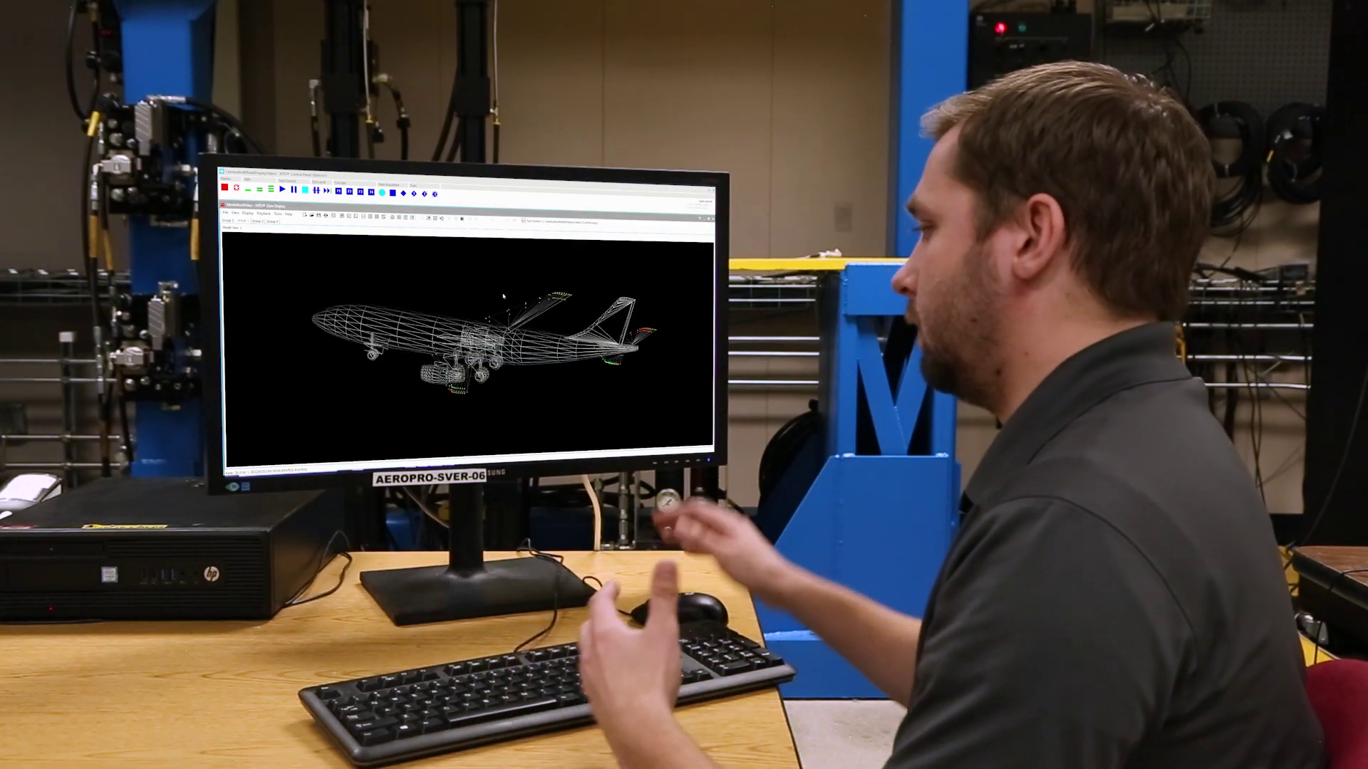
Pan, zoom and tilt the aircraft into a level side-on view centred in the display.
{"action": "left_click_drag", "start_coordinate": [503, 295], "coordinate": [438, 321]}
{"action": "scroll", "coordinate": [438, 321], "scroll_direction": "down", "scroll_amount": 5}
{"action": "scroll", "coordinate": [438, 321], "scroll_direction": "up", "scroll_amount": 4}
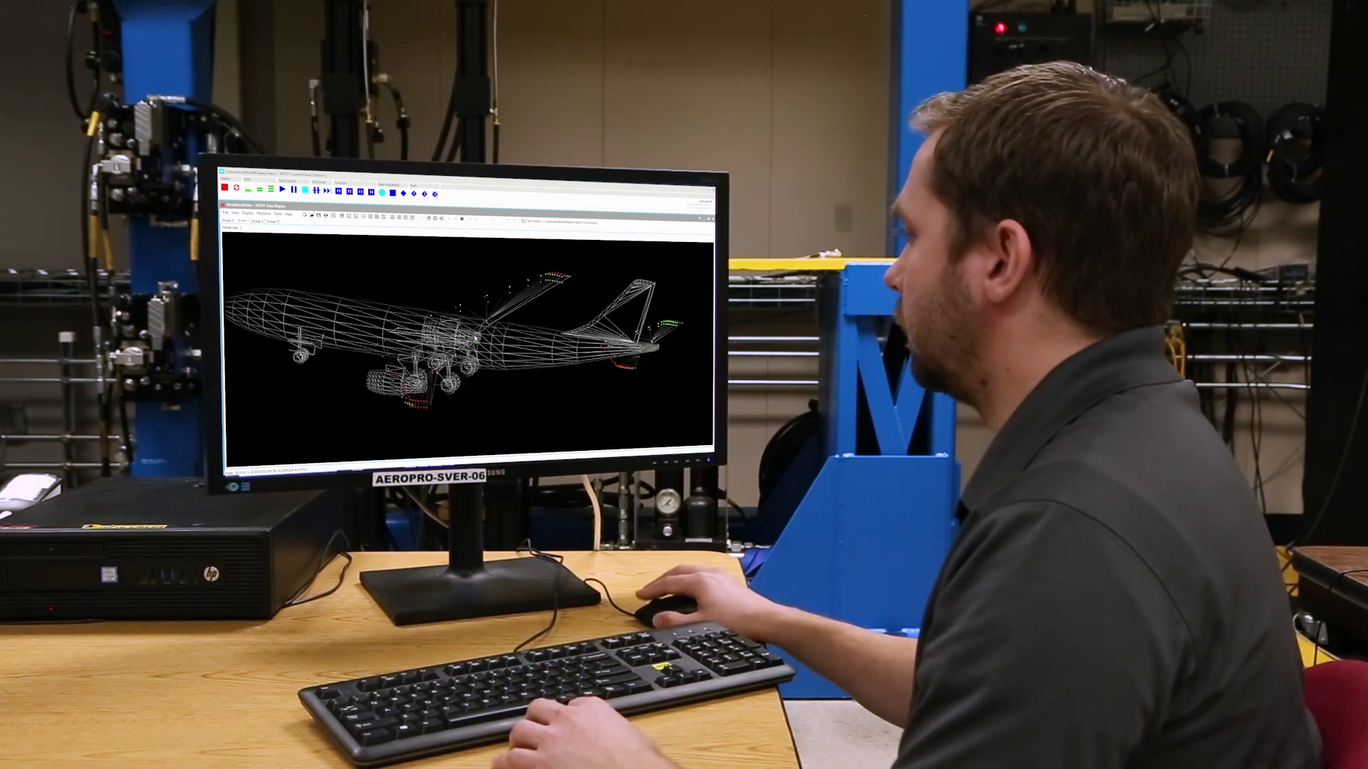
{"action": "mouse_move", "coordinate": [498, 356]}
{"action": "left_mouse_down"}
{"action": "mouse_move", "coordinate": [513, 371]}
{"action": "mouse_move", "coordinate": [491, 370]}
{"action": "left_mouse_up"}
{"action": "scroll", "coordinate": [493, 366], "scroll_direction": "down", "scroll_amount": 1}
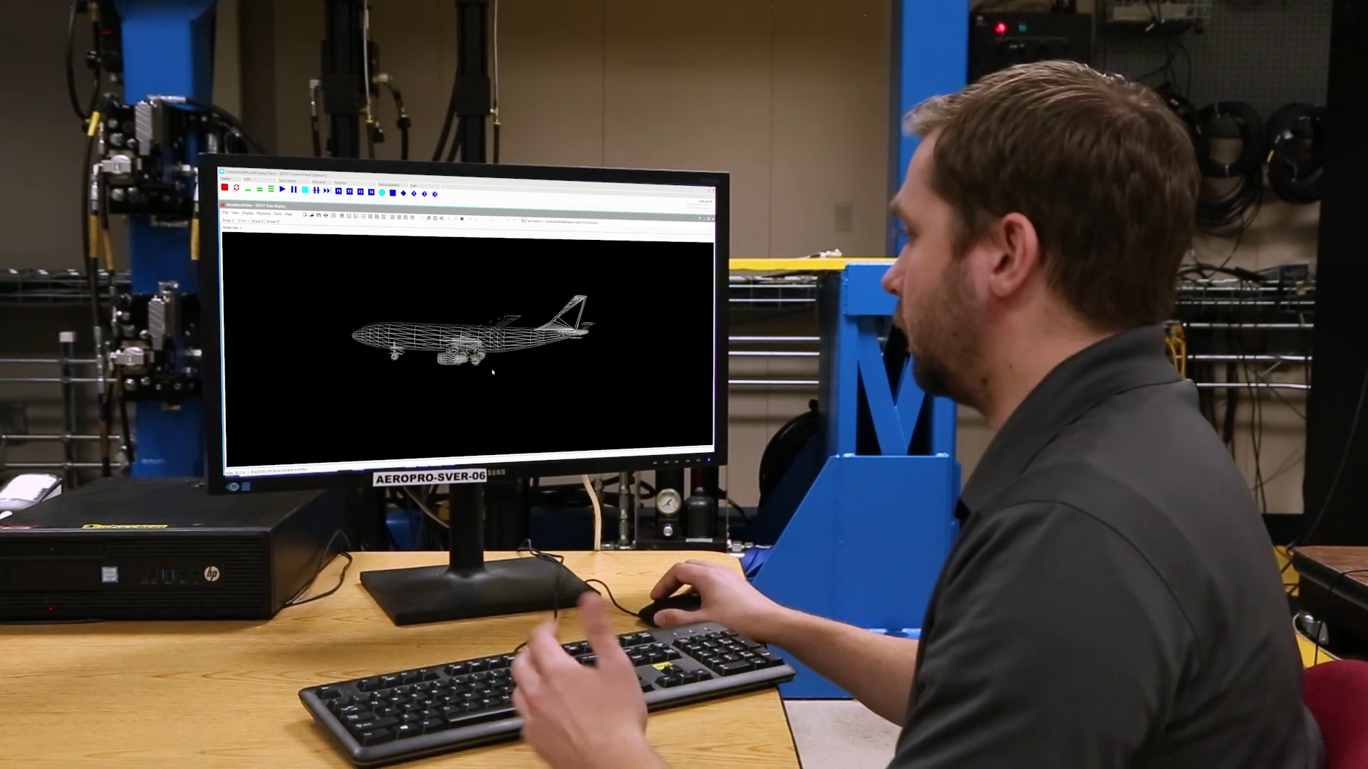
{"action": "left_click_drag", "start_coordinate": [494, 363], "coordinate": [495, 370]}
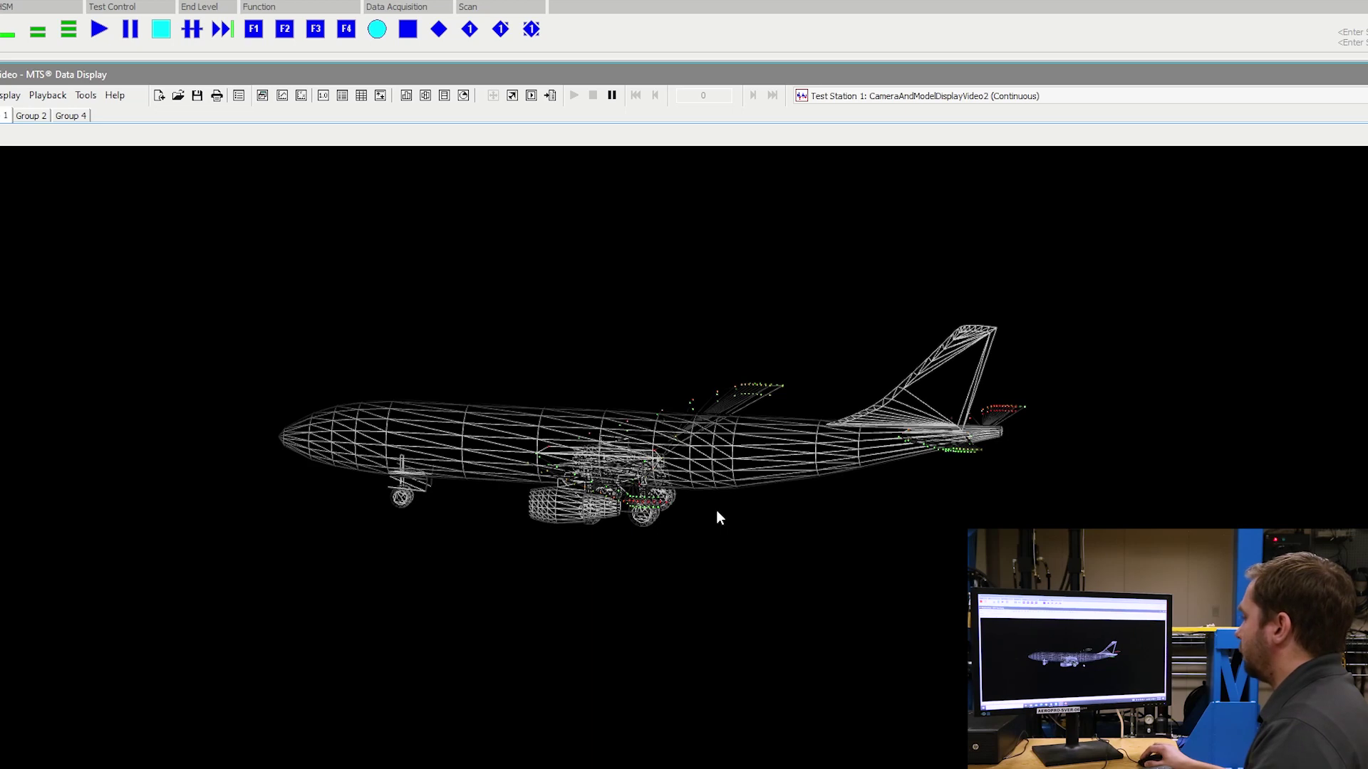
{"action": "left_click_drag", "start_coordinate": [716, 510], "coordinate": [701, 527]}
In the Graph properties, preview the aircraft as a solid, then apply the perspective wireframe view.
{"action": "right_click", "coordinate": [691, 560]}
{"action": "left_click", "coordinate": [723, 549]}
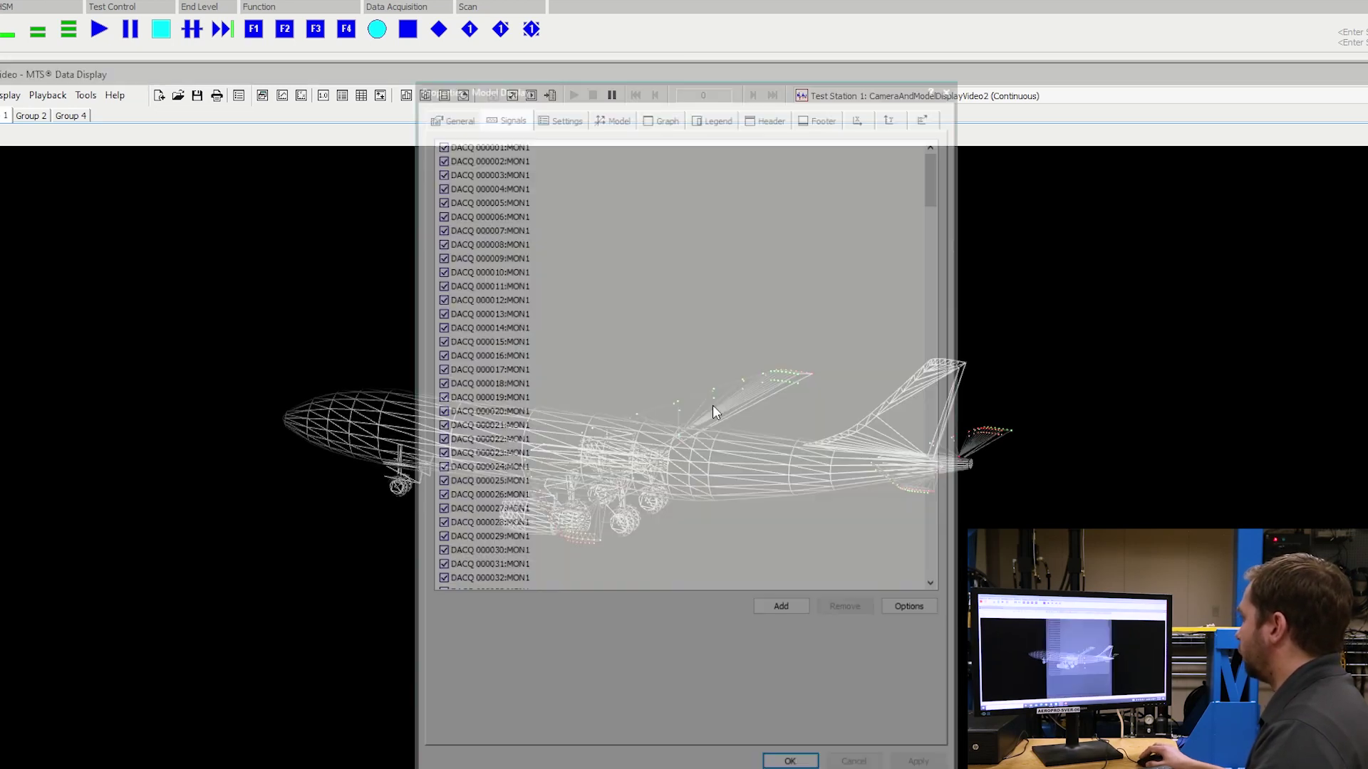
{"action": "left_click", "coordinate": [658, 114]}
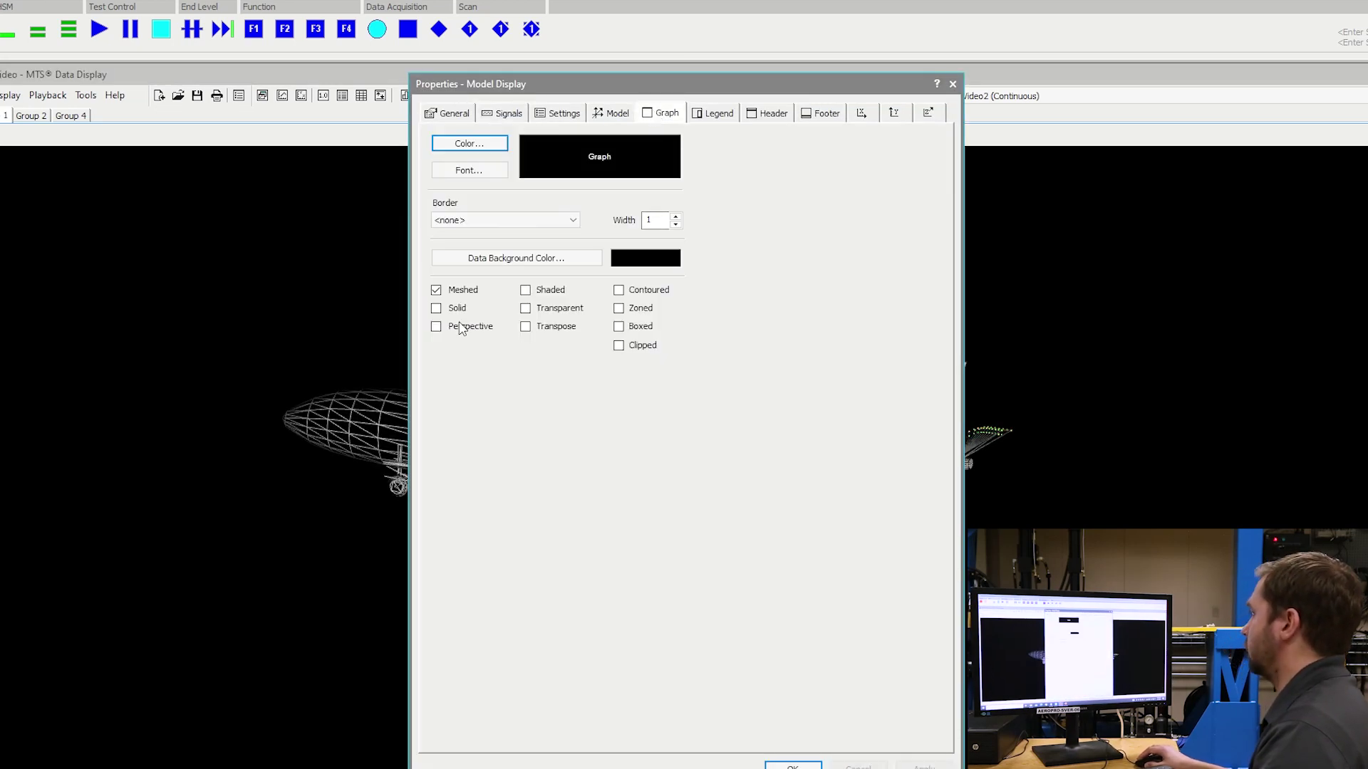
{"action": "left_click", "coordinate": [436, 309]}
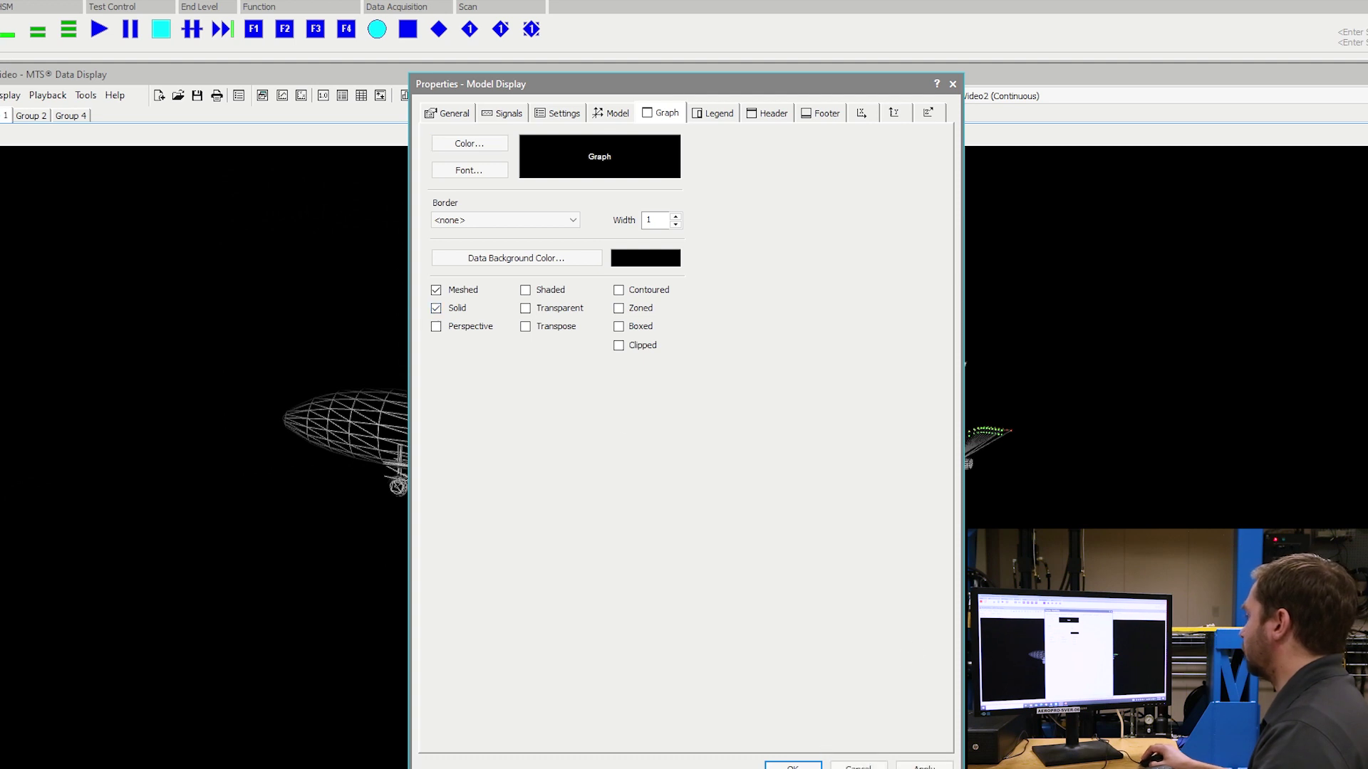
{"action": "left_click_drag", "start_coordinate": [836, 85], "coordinate": [1026, 69]}
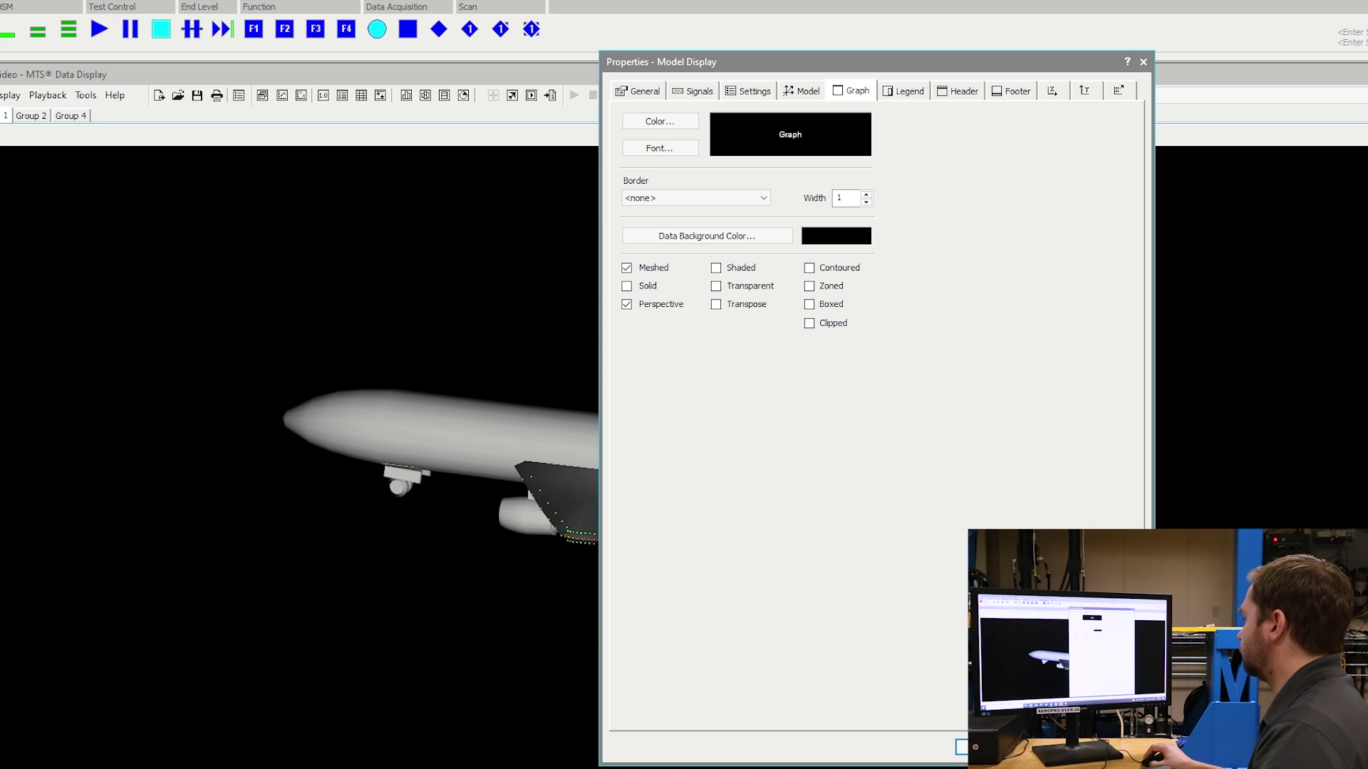
{"action": "left_click", "coordinate": [994, 746]}
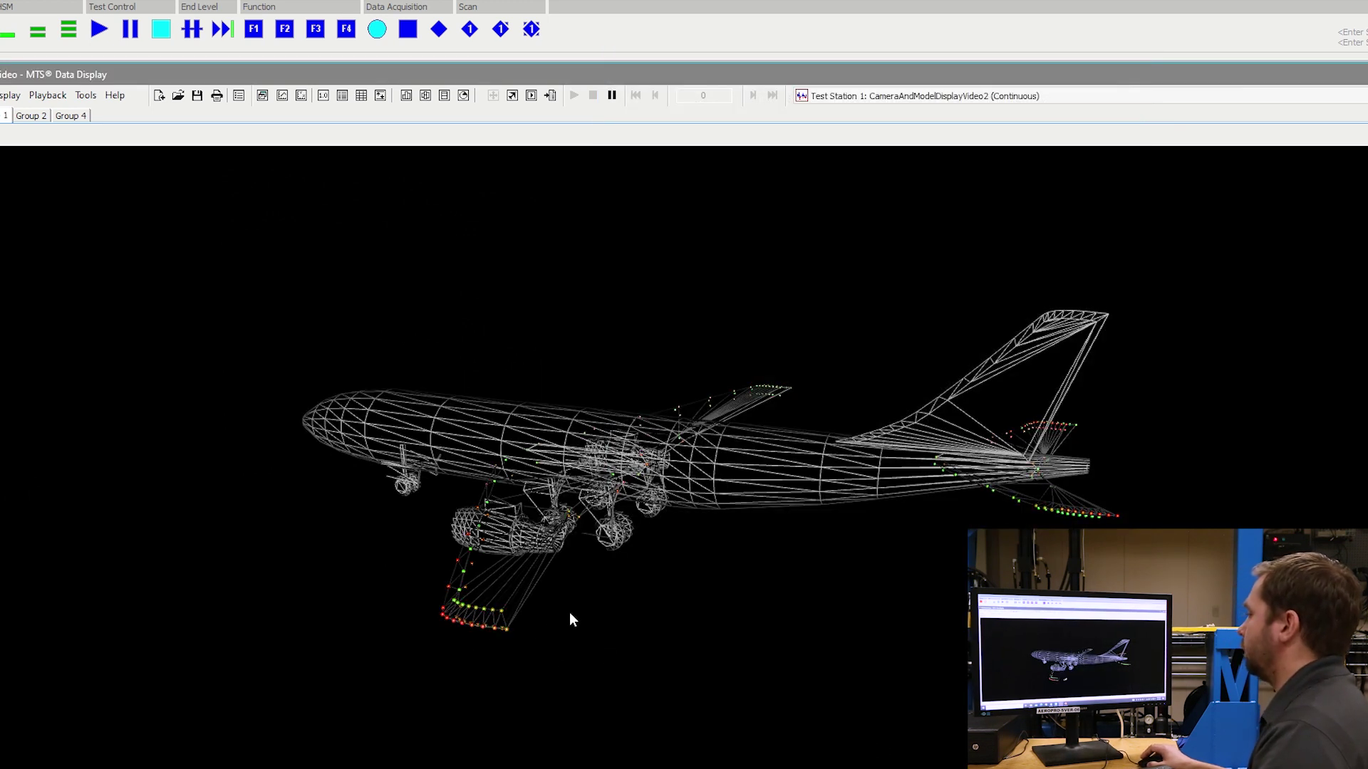
Zoom in on the wing sensors, read one sensor's live value, then zoom out to a tilted overview.
{"action": "scroll", "coordinate": [570, 613], "scroll_direction": "up", "scroll_amount": 5}
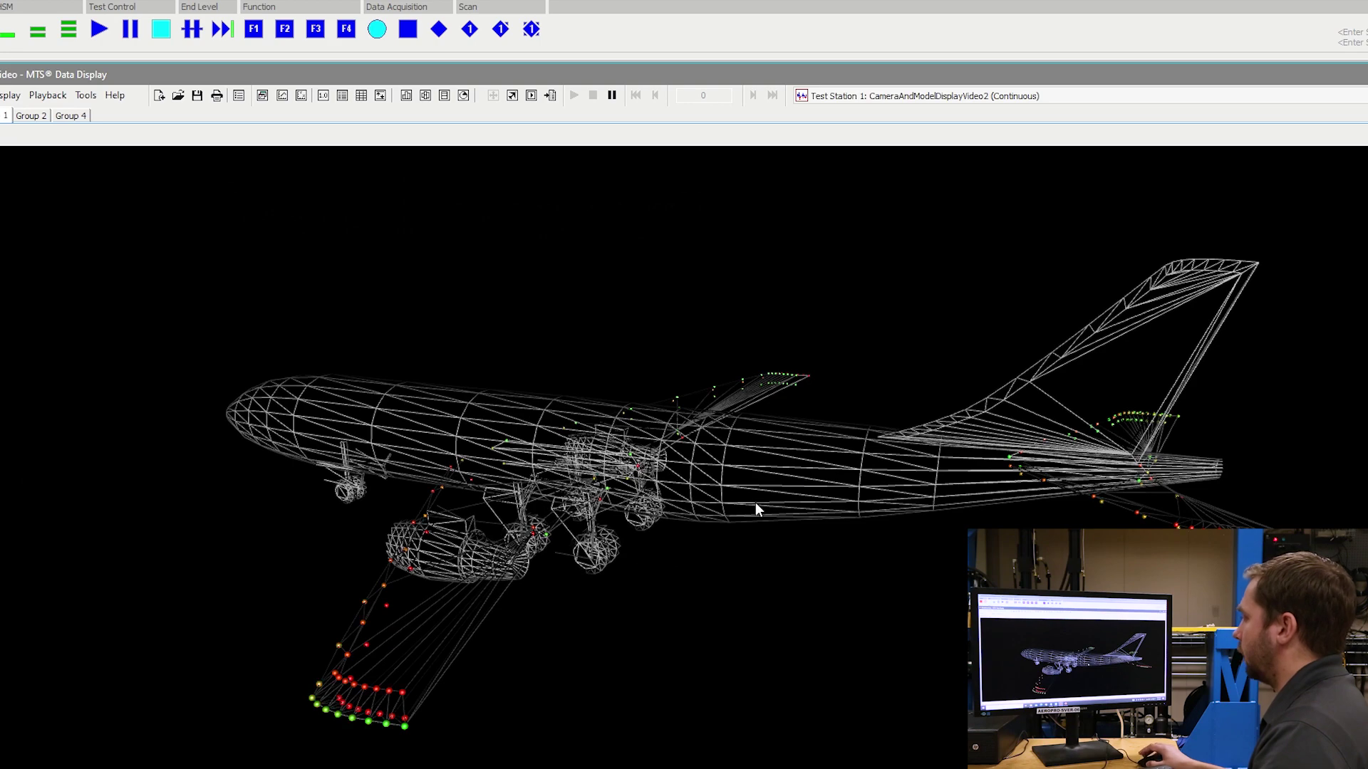
{"action": "left_click_drag", "start_coordinate": [756, 509], "coordinate": [694, 490]}
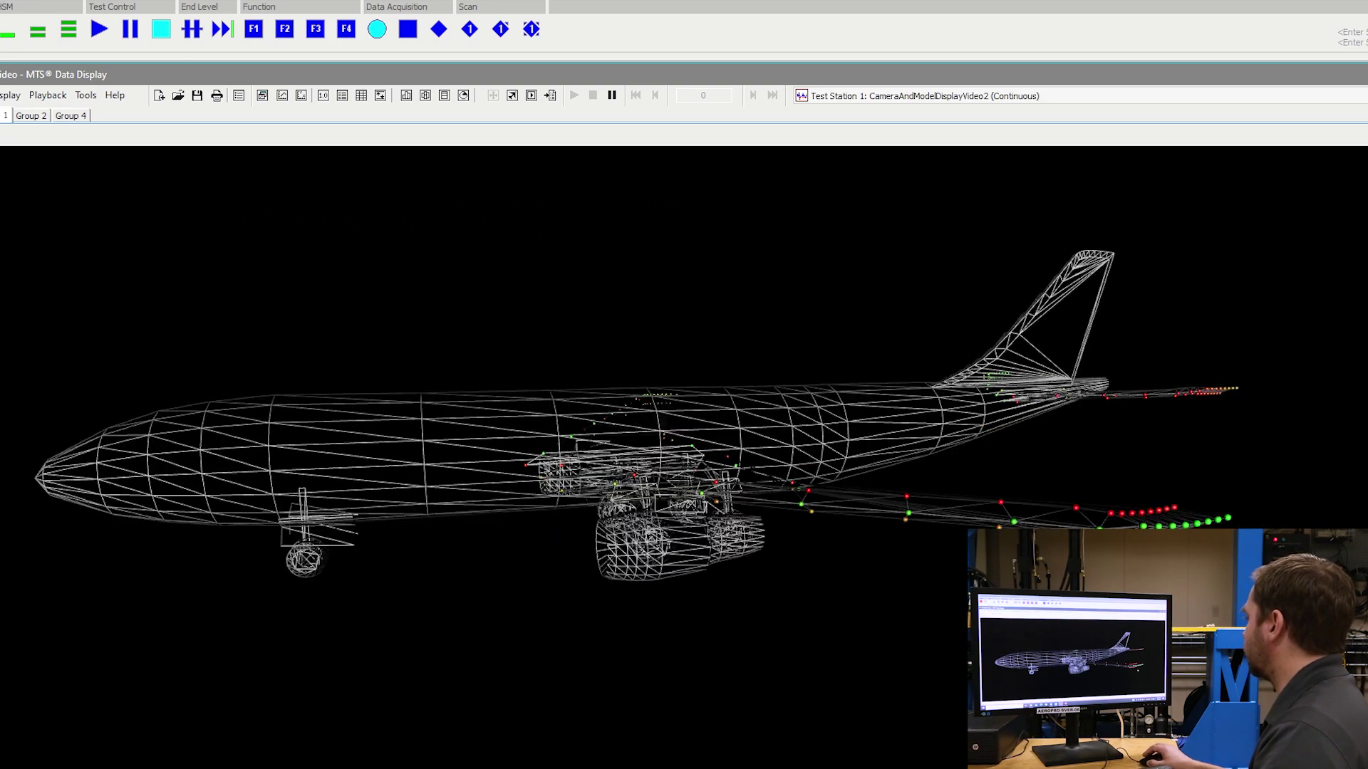
{"action": "scroll", "coordinate": [847, 423], "scroll_direction": "up", "scroll_amount": 5}
{"action": "left_click_drag", "start_coordinate": [819, 442], "coordinate": [848, 424]}
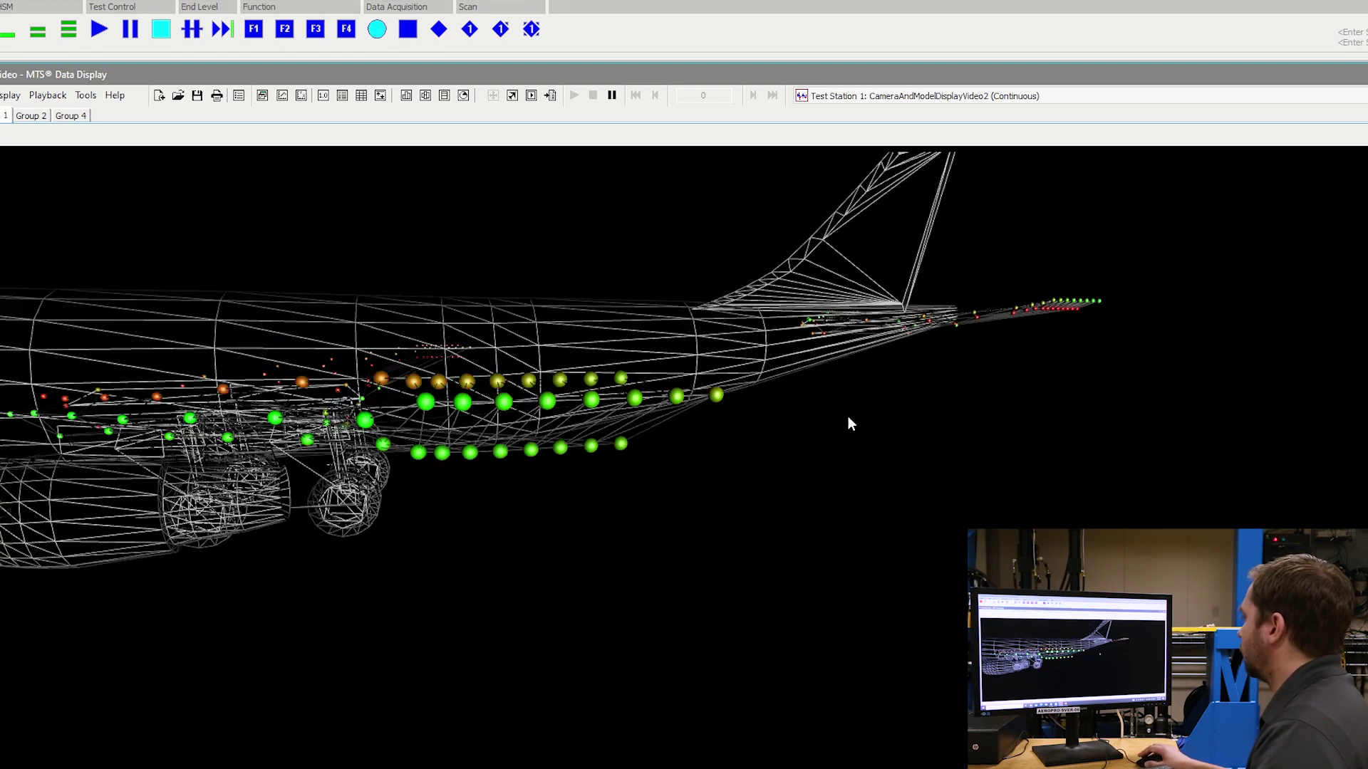
{"action": "mouse_move", "coordinate": [716, 395]}
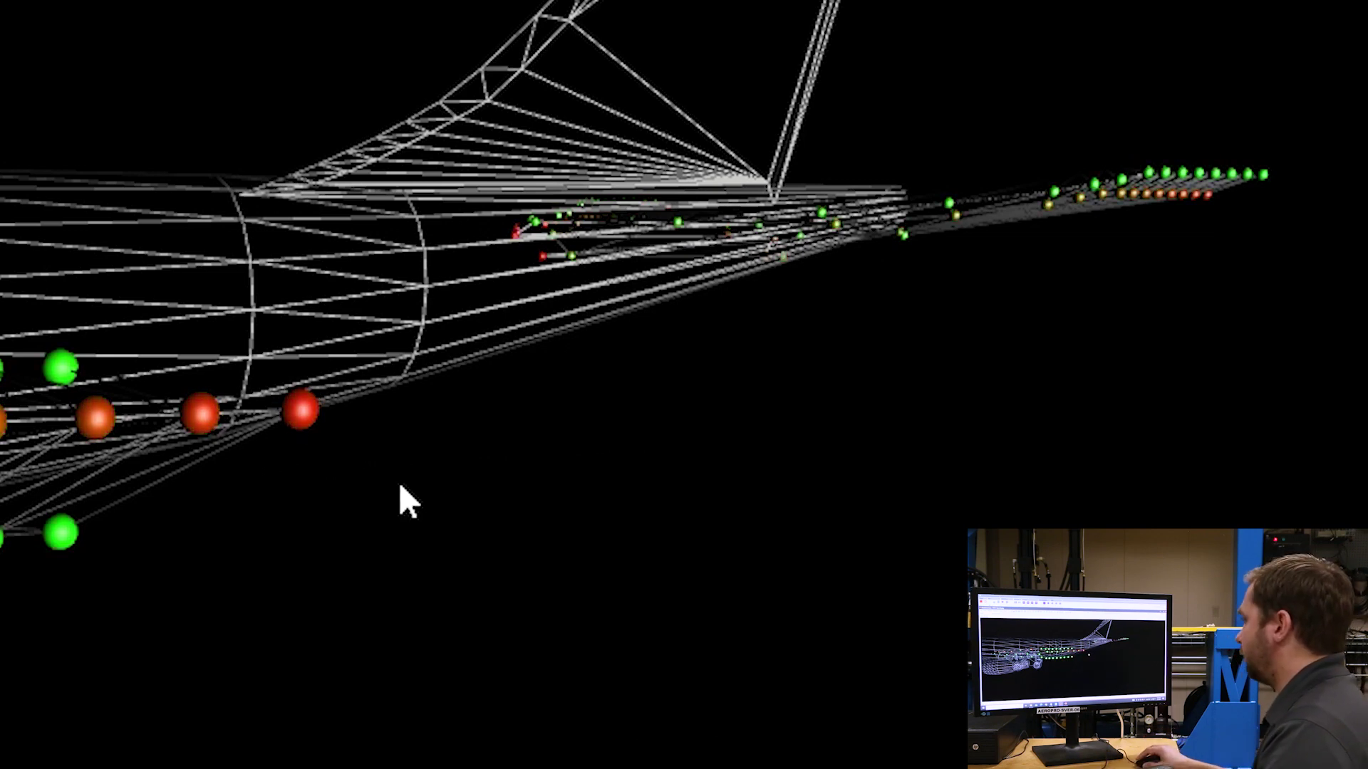
{"action": "left_click", "coordinate": [317, 420]}
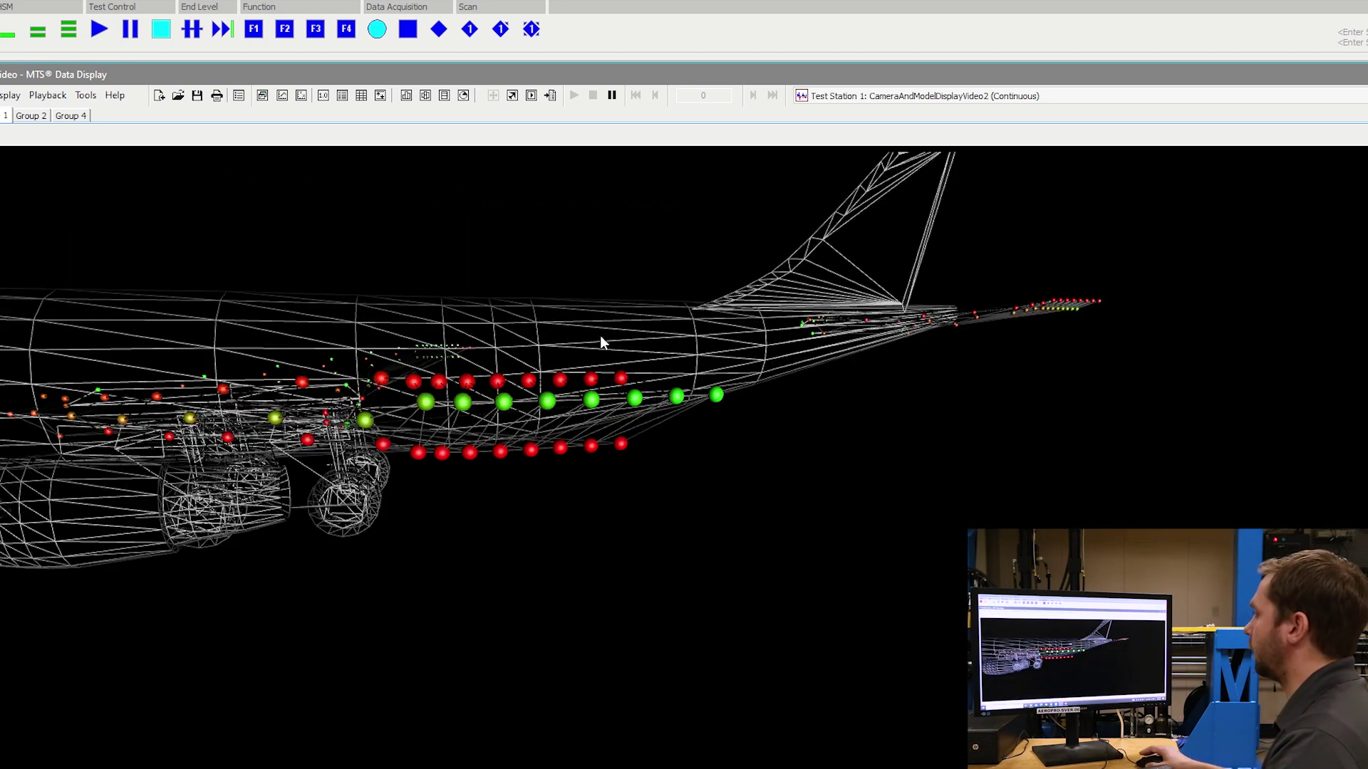
{"action": "scroll", "coordinate": [757, 476], "scroll_direction": "down", "scroll_amount": 3}
{"action": "left_click_drag", "start_coordinate": [705, 463], "coordinate": [651, 473]}
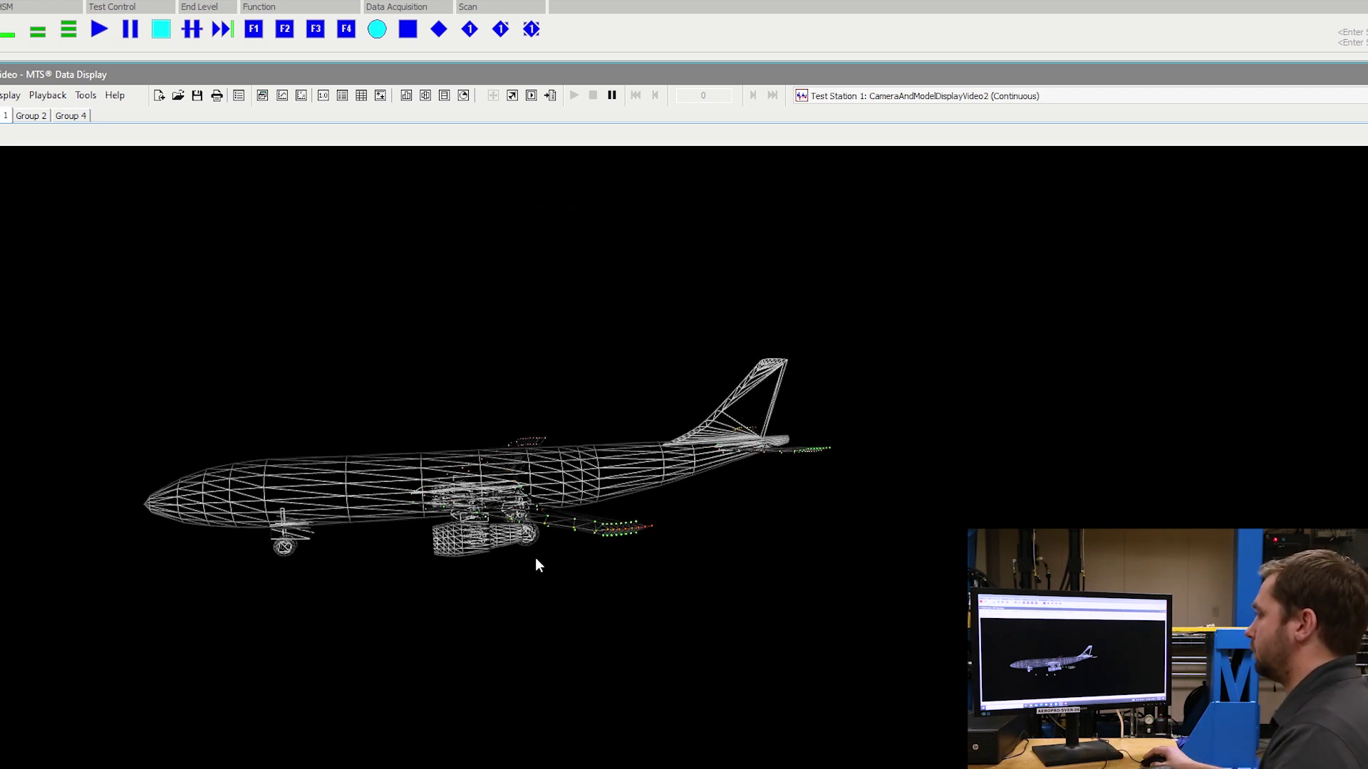
On Group 4, set the display's Model Data File to 5 obj.obj and apply it.
{"action": "left_click", "coordinate": [73, 116]}
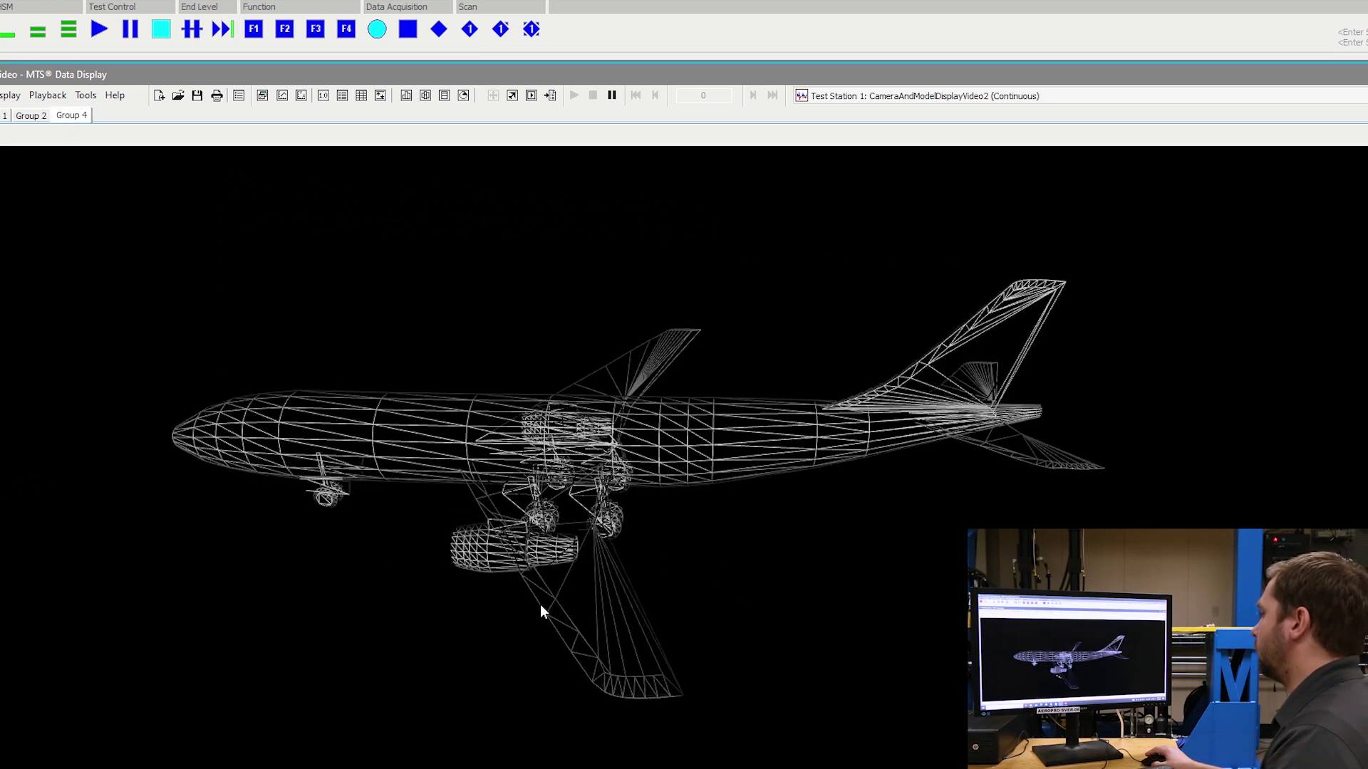
{"action": "right_click", "coordinate": [729, 514]}
{"action": "left_click", "coordinate": [775, 755]}
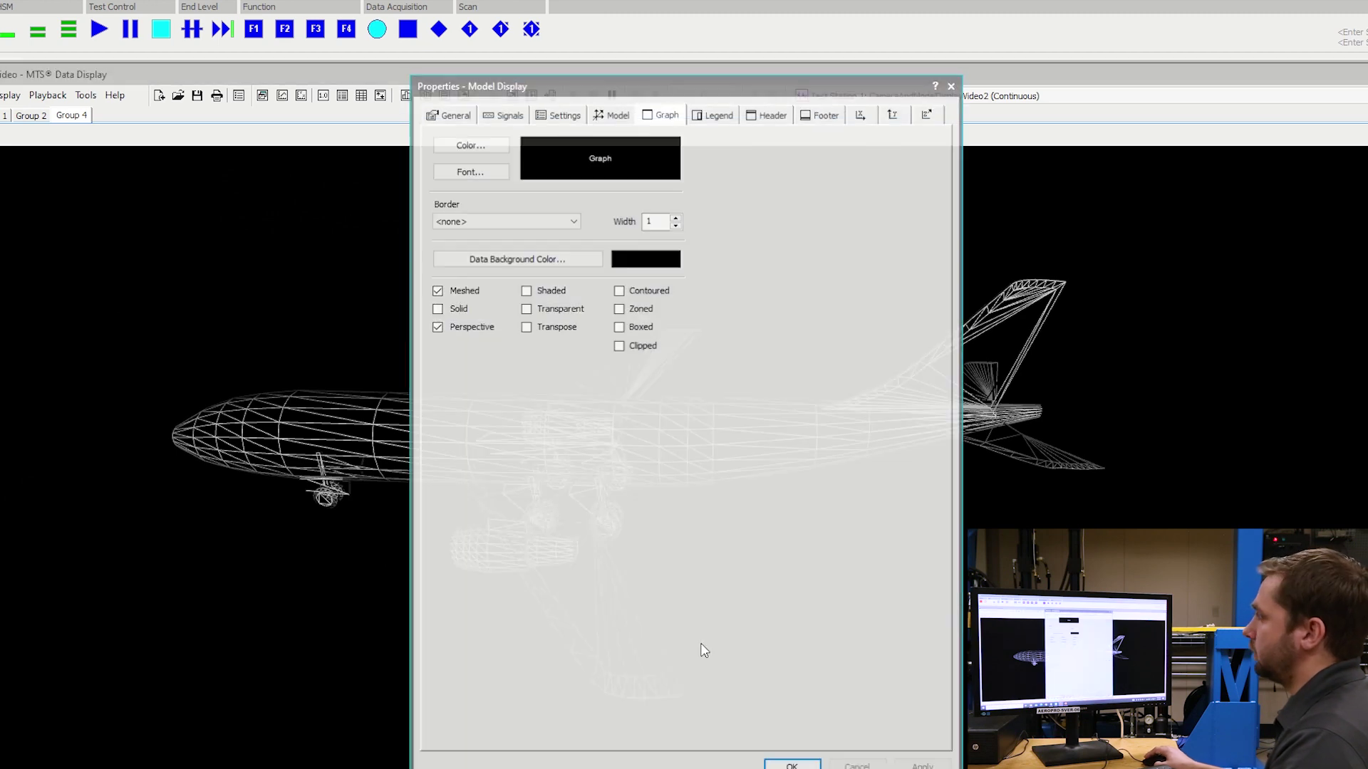
{"action": "left_click", "coordinate": [611, 114]}
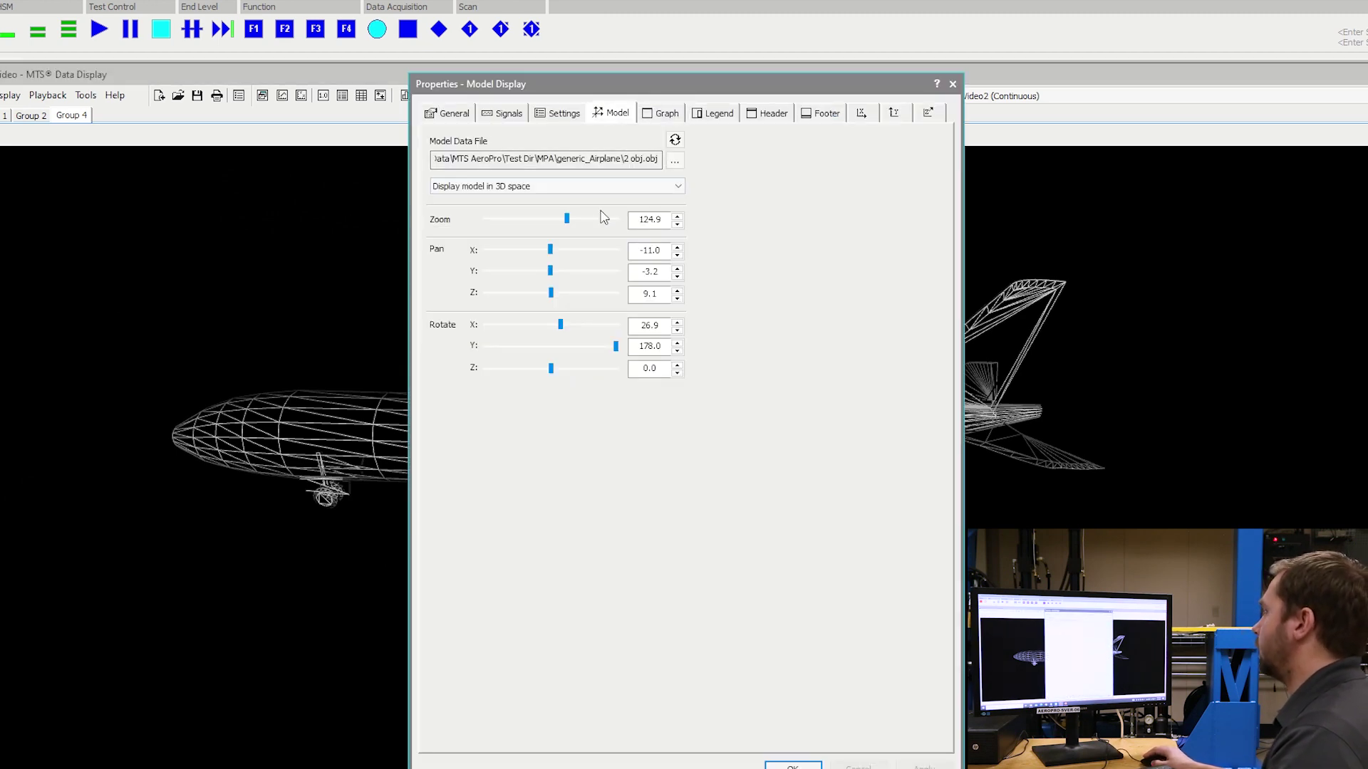
{"action": "left_click", "coordinate": [675, 163]}
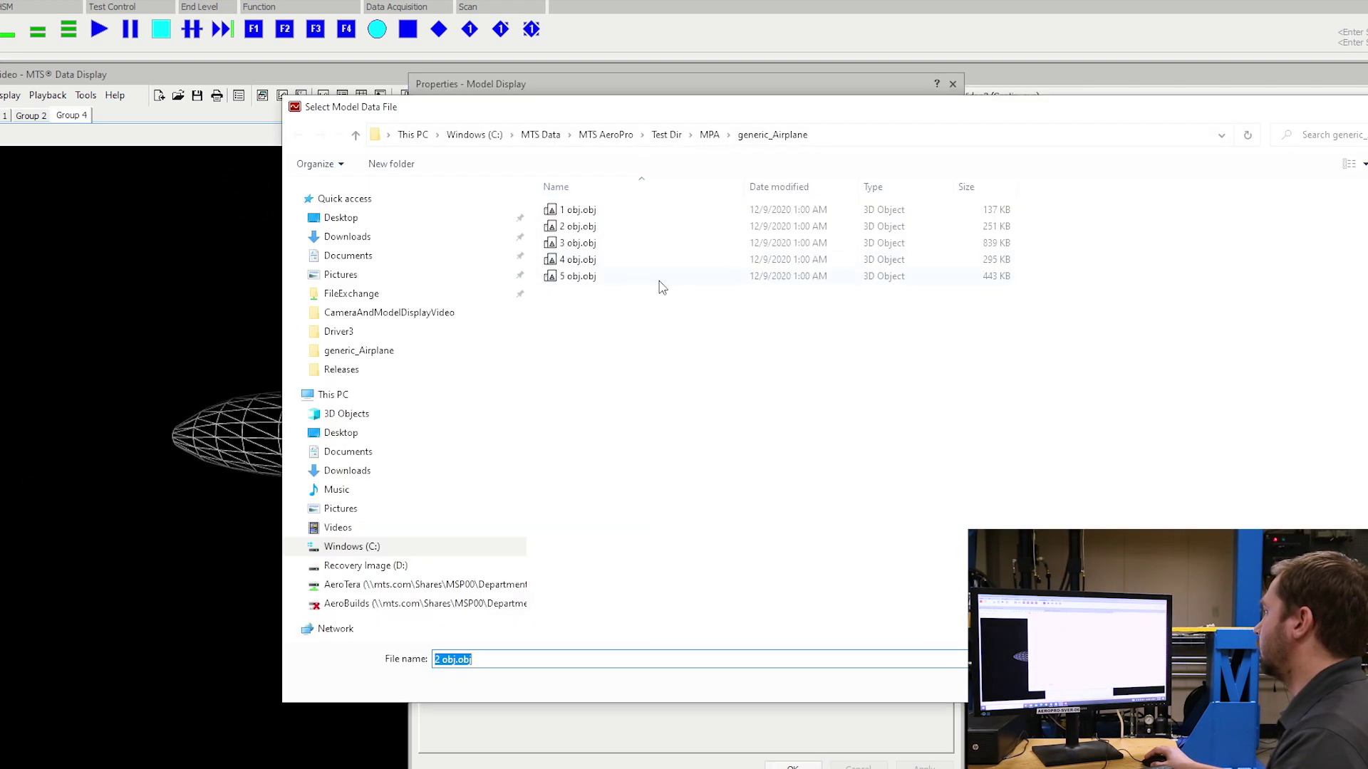
{"action": "left_click", "coordinate": [581, 277]}
{"action": "key", "text": "Return"}
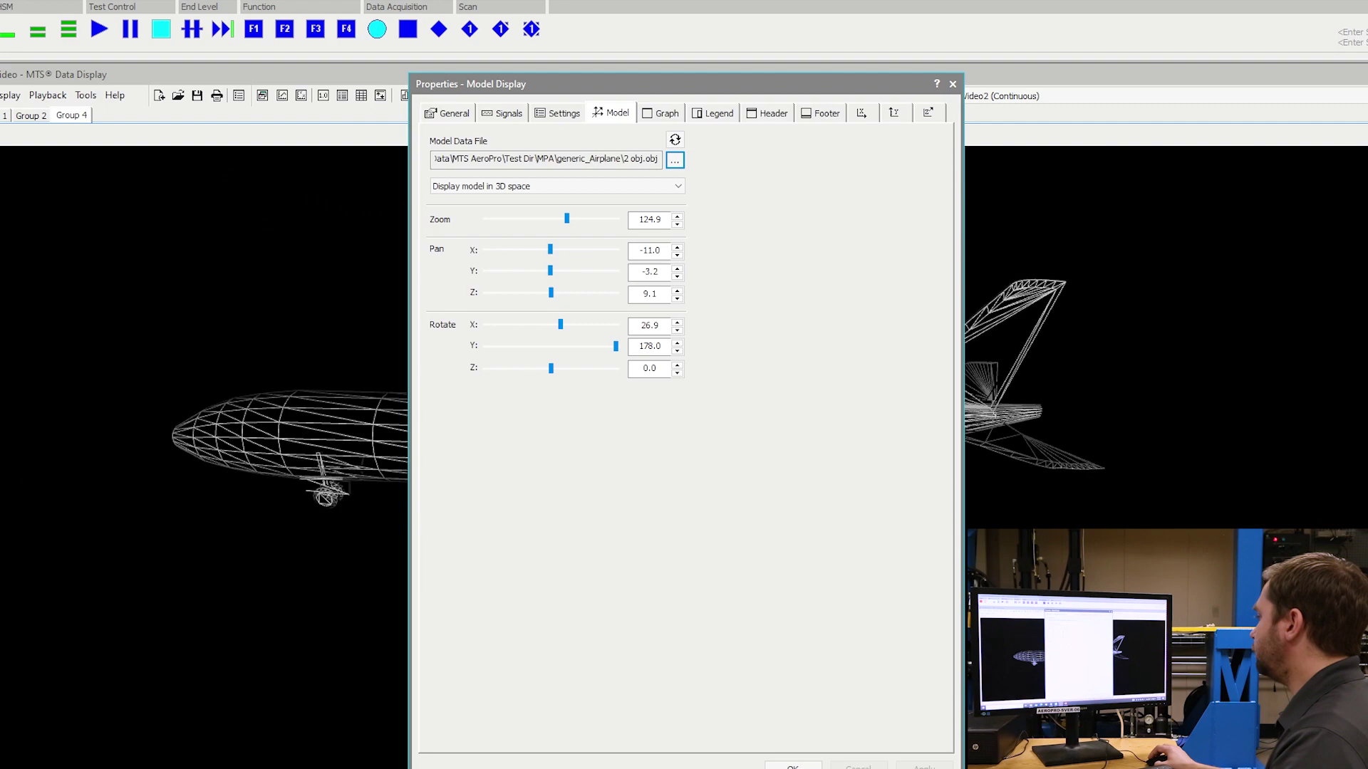
{"action": "key", "text": "Return"}
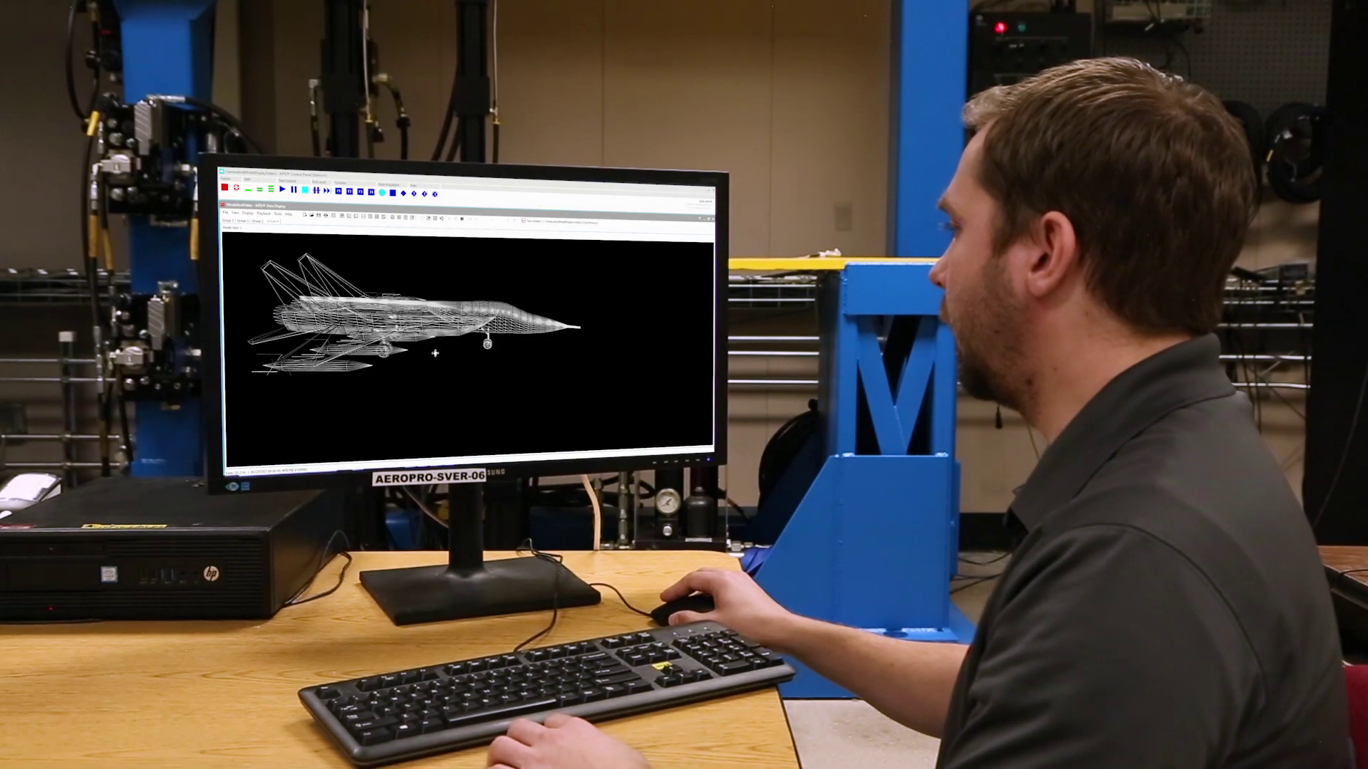
Reposition the swept-wing jet model within the Group 4 view.
{"action": "mouse_move", "coordinate": [435, 354]}
{"action": "left_mouse_down"}
{"action": "mouse_move", "coordinate": [420, 346]}
{"action": "mouse_move", "coordinate": [454, 349]}
{"action": "left_mouse_up"}
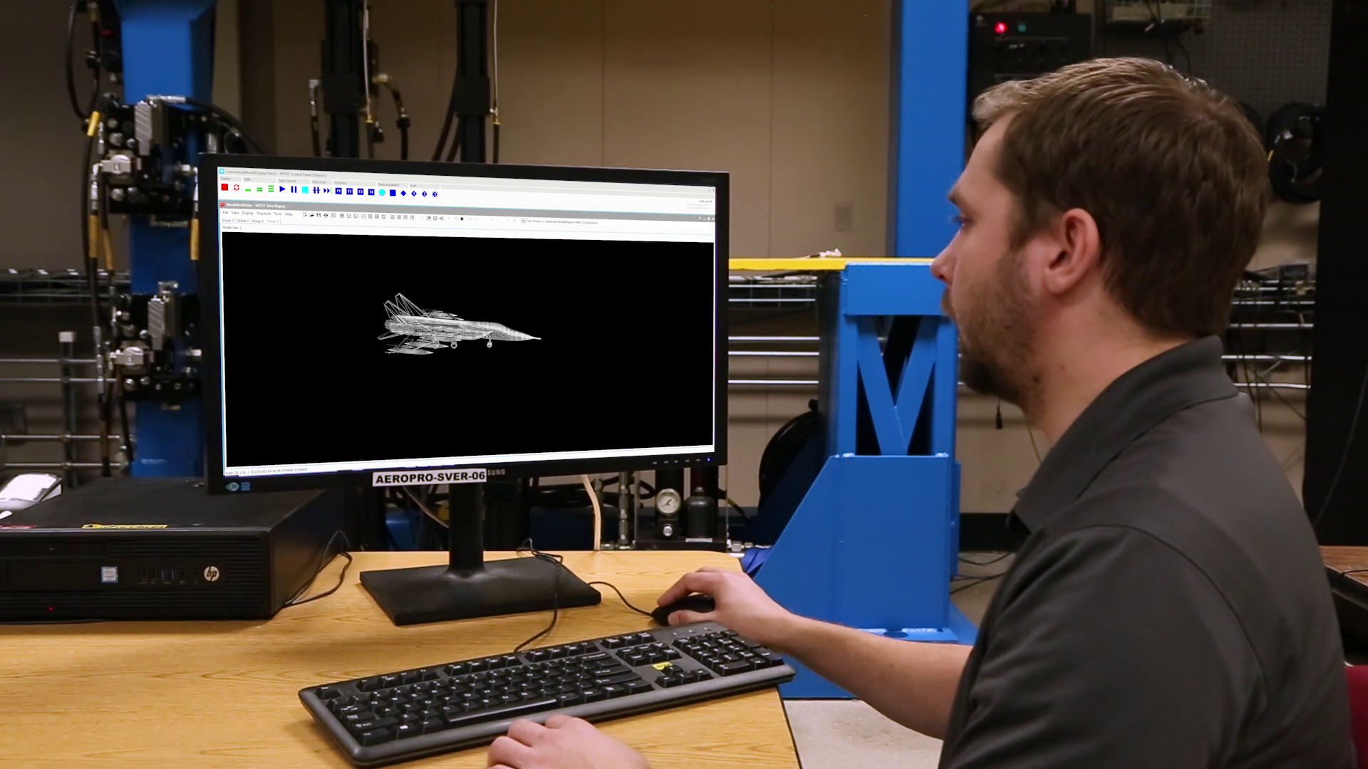